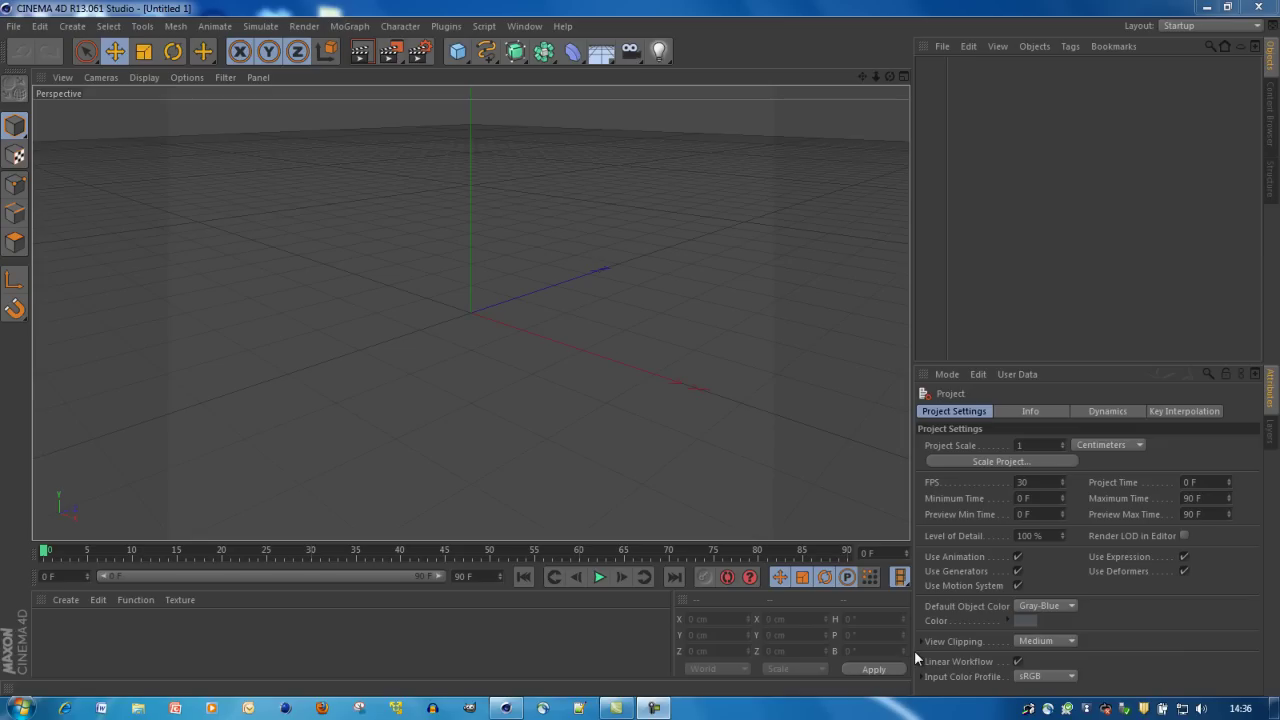
- Run the 'create object, material and tag.py' user script to generate the green cube and material
click(484, 26)
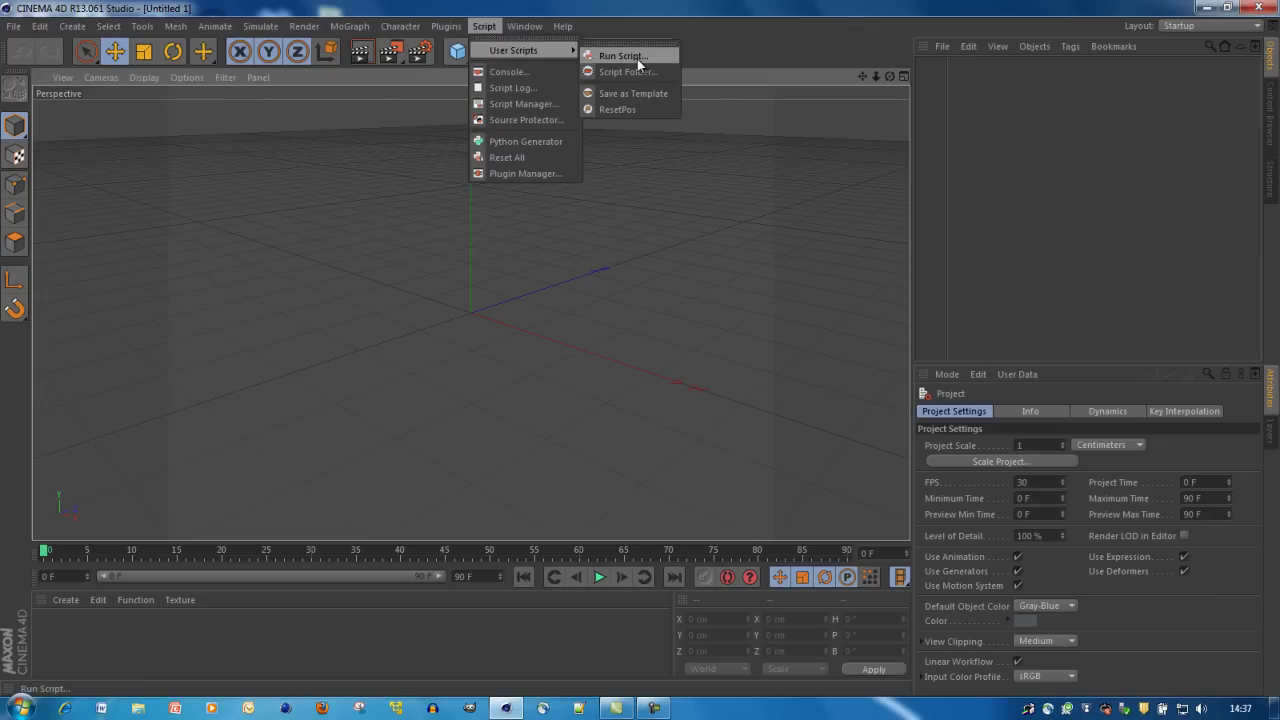
click(637, 59)
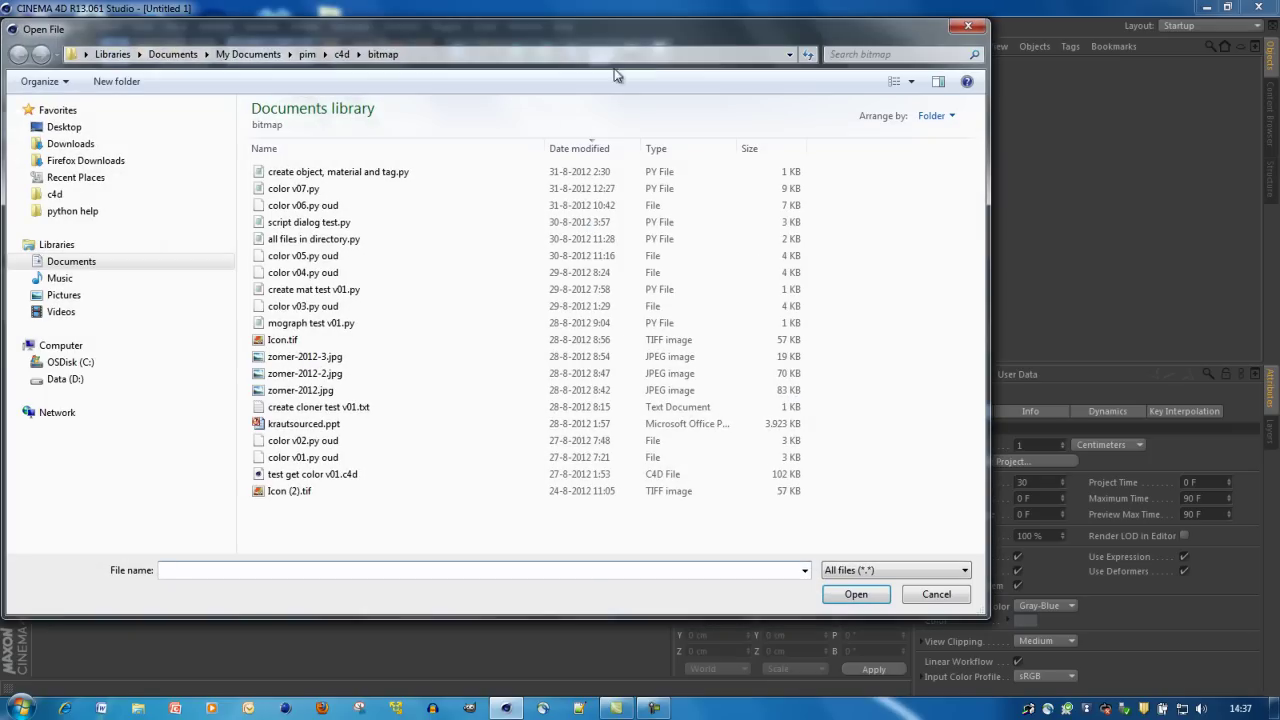
double_click(272, 194)
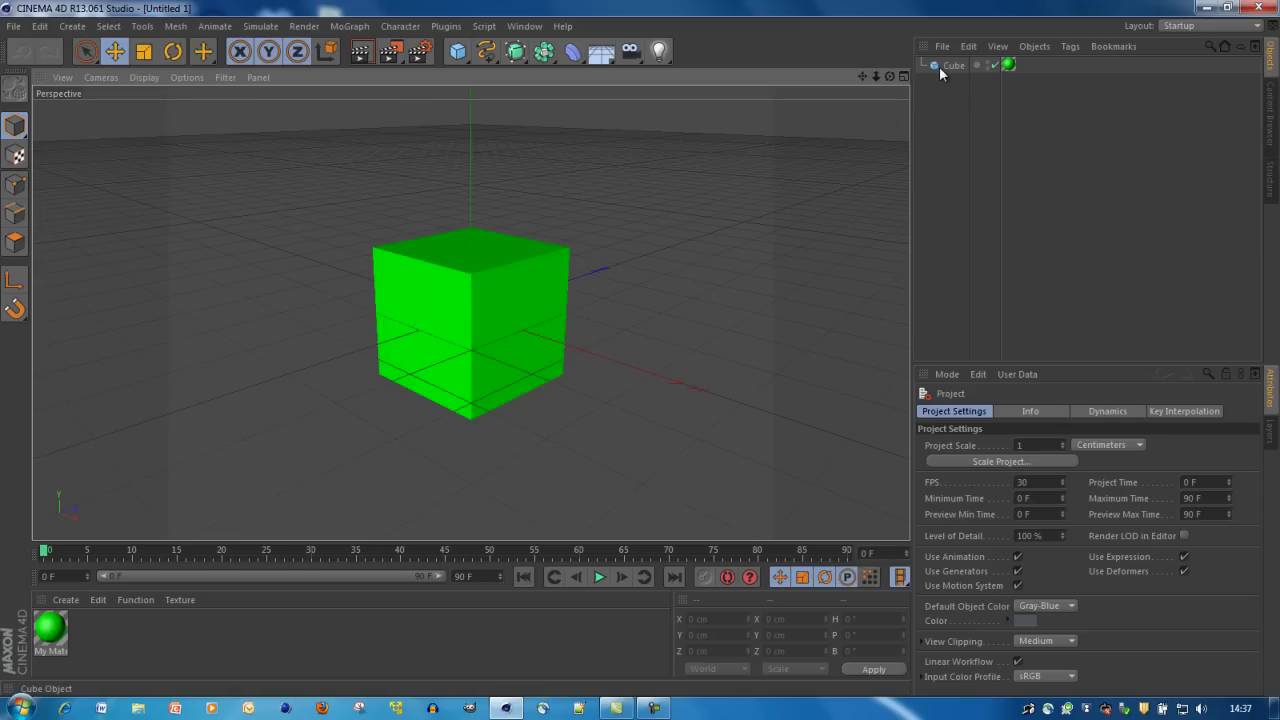
- Inspect the Cube's texture tag showing My Material, then bring the script up in Notepad++
drag(965, 67, 968, 66)
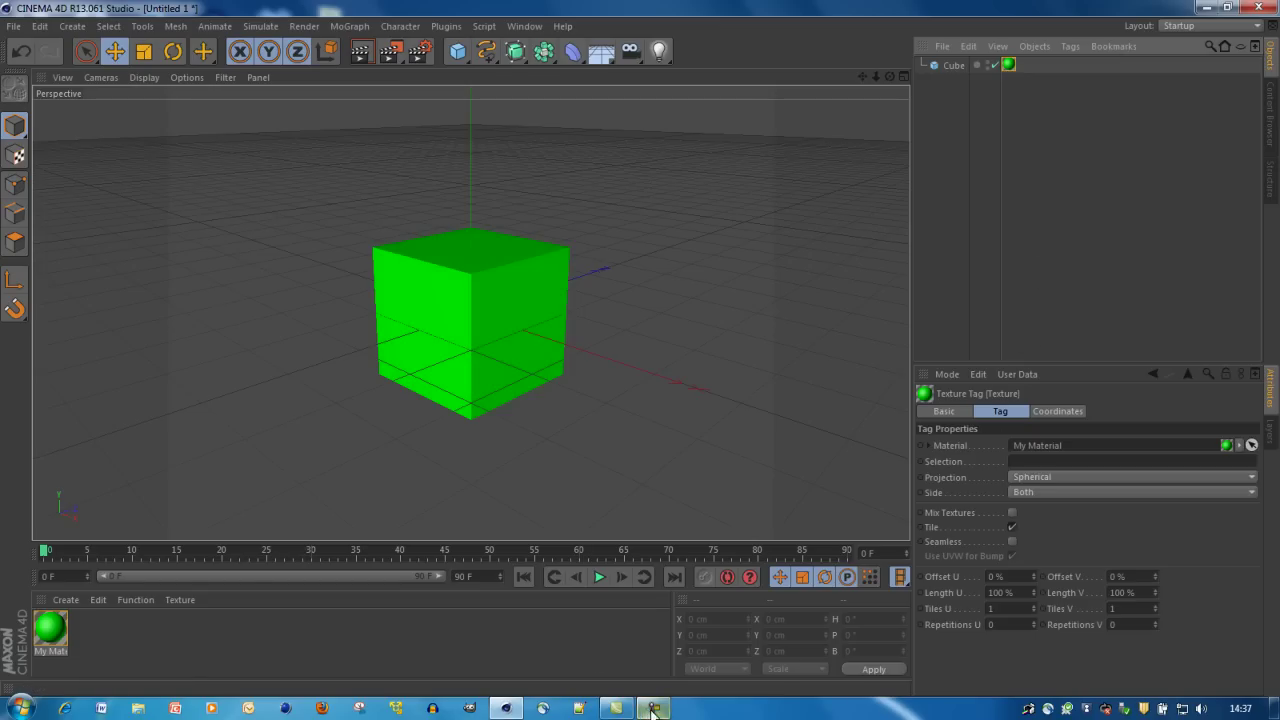
click(578, 708)
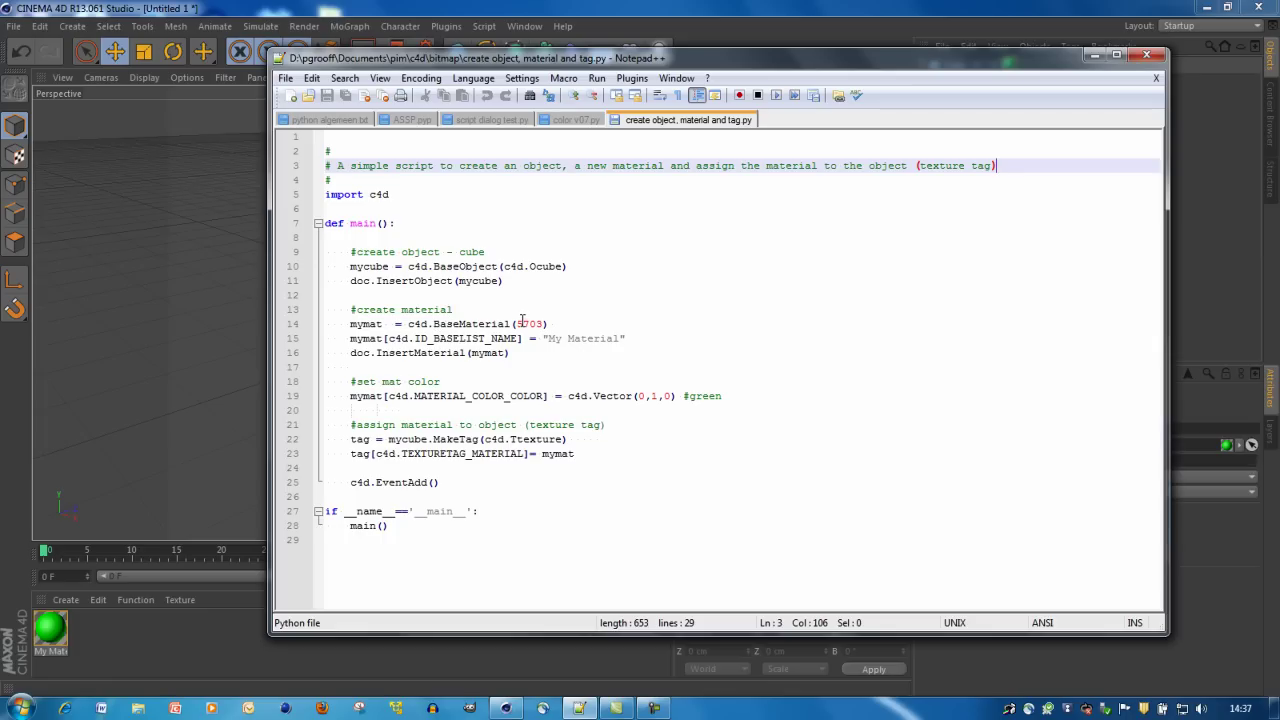
- Point out the material type number 5703 on line 14 of the script
click(514, 323)
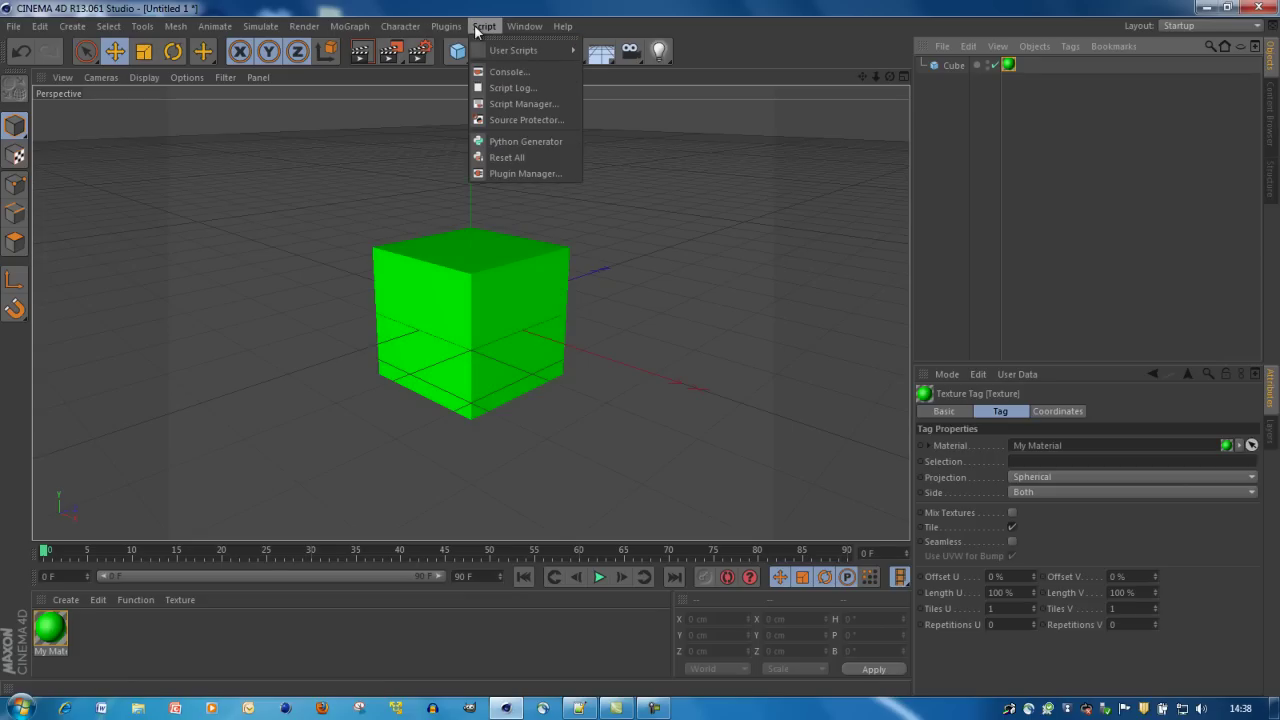
click(508, 70)
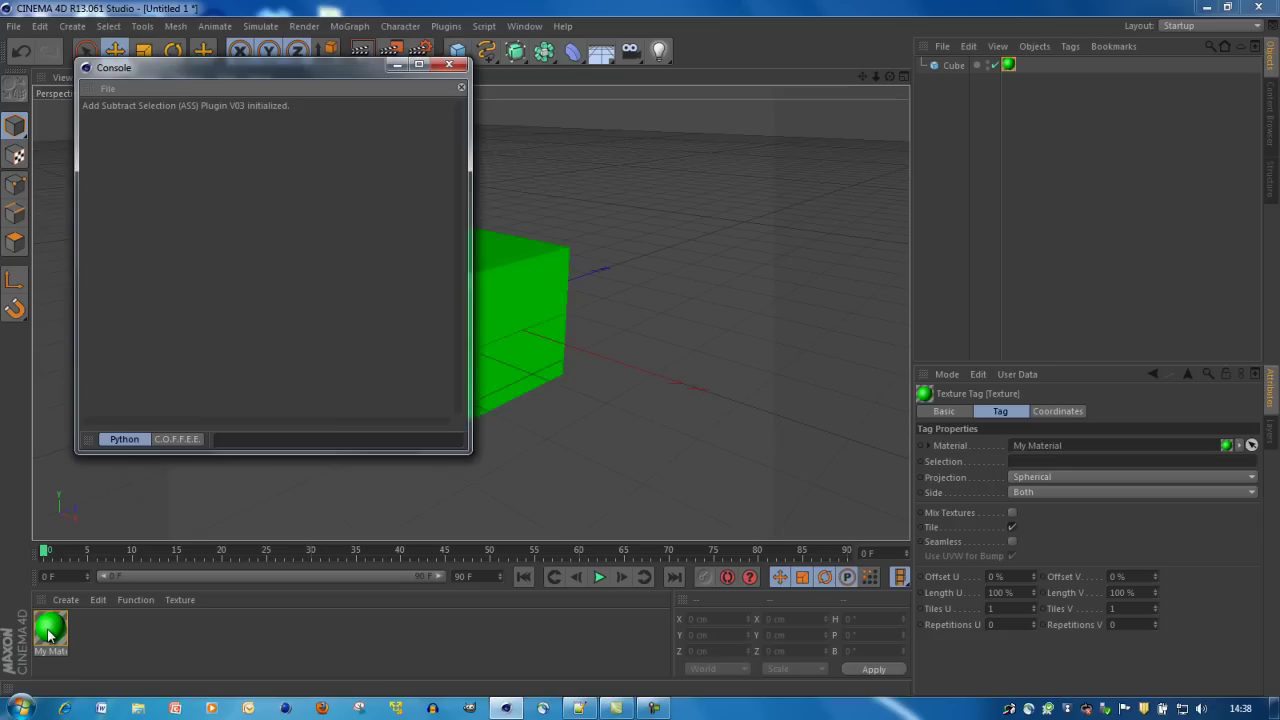
drag(46, 634, 228, 444)
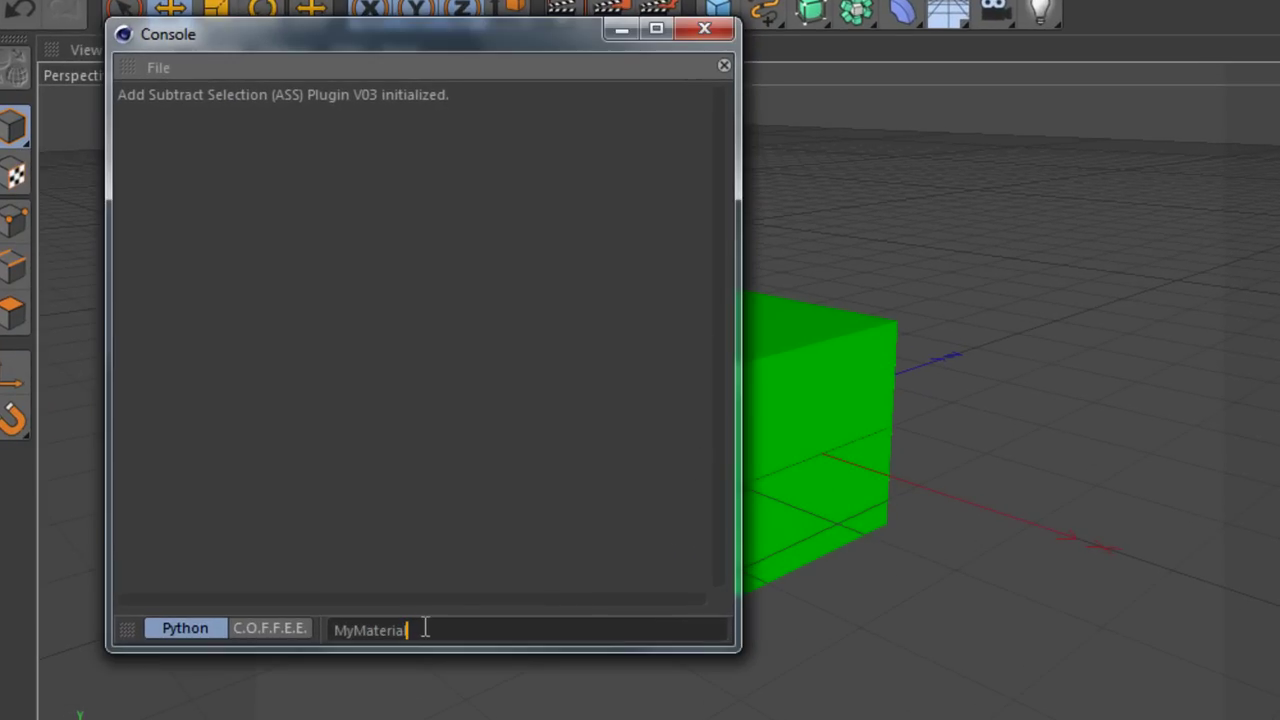
key(Return)
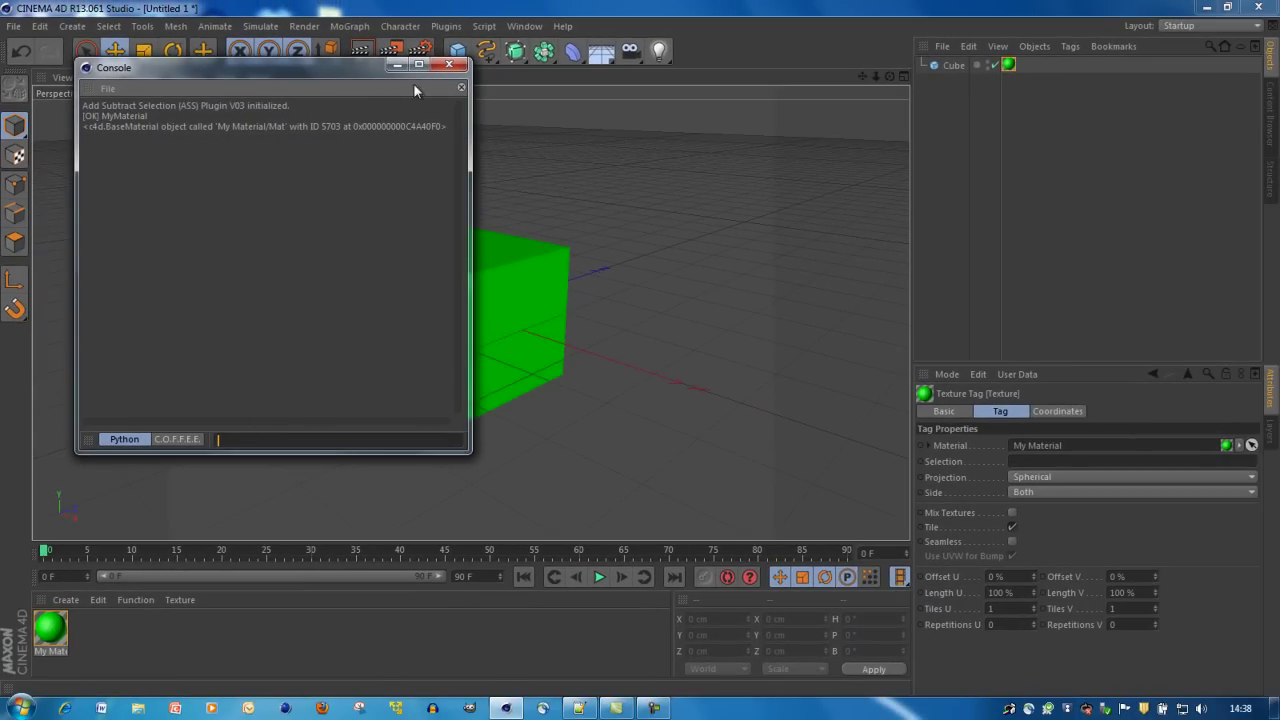
click(449, 68)
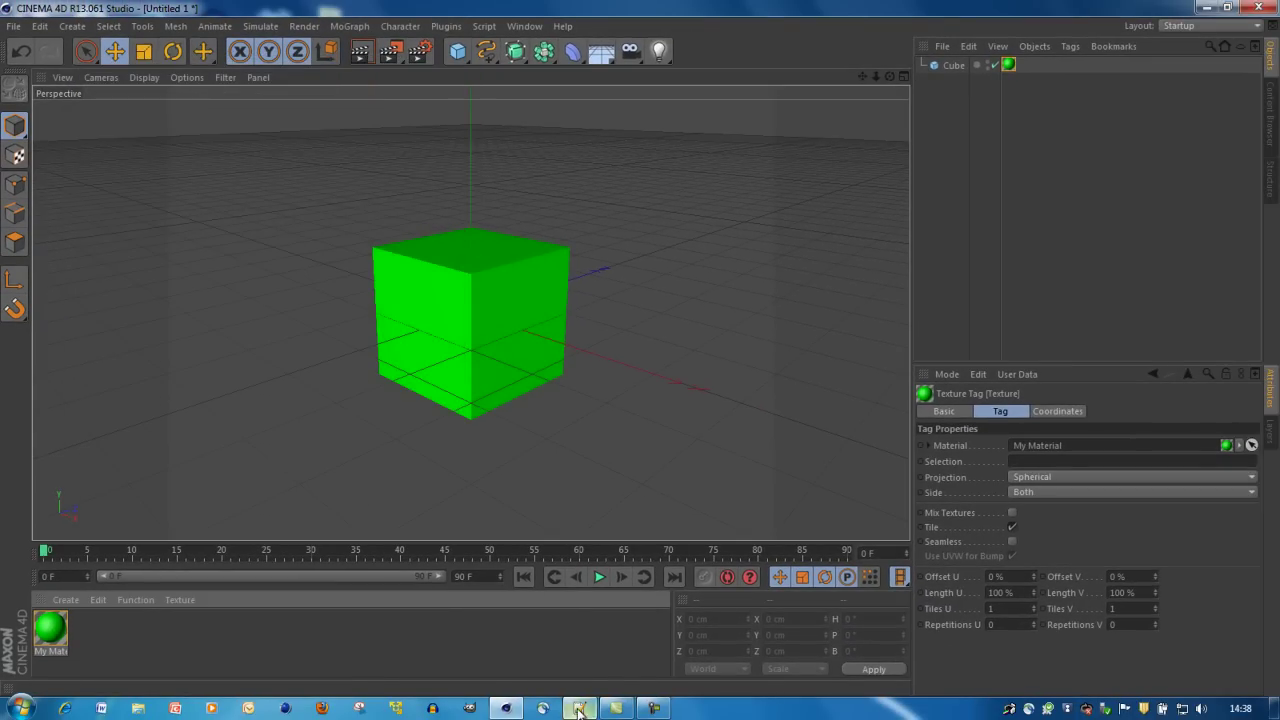
- Move the Notepad++ script aside and open My Material, showing pure green (0,255,0)
click(578, 708)
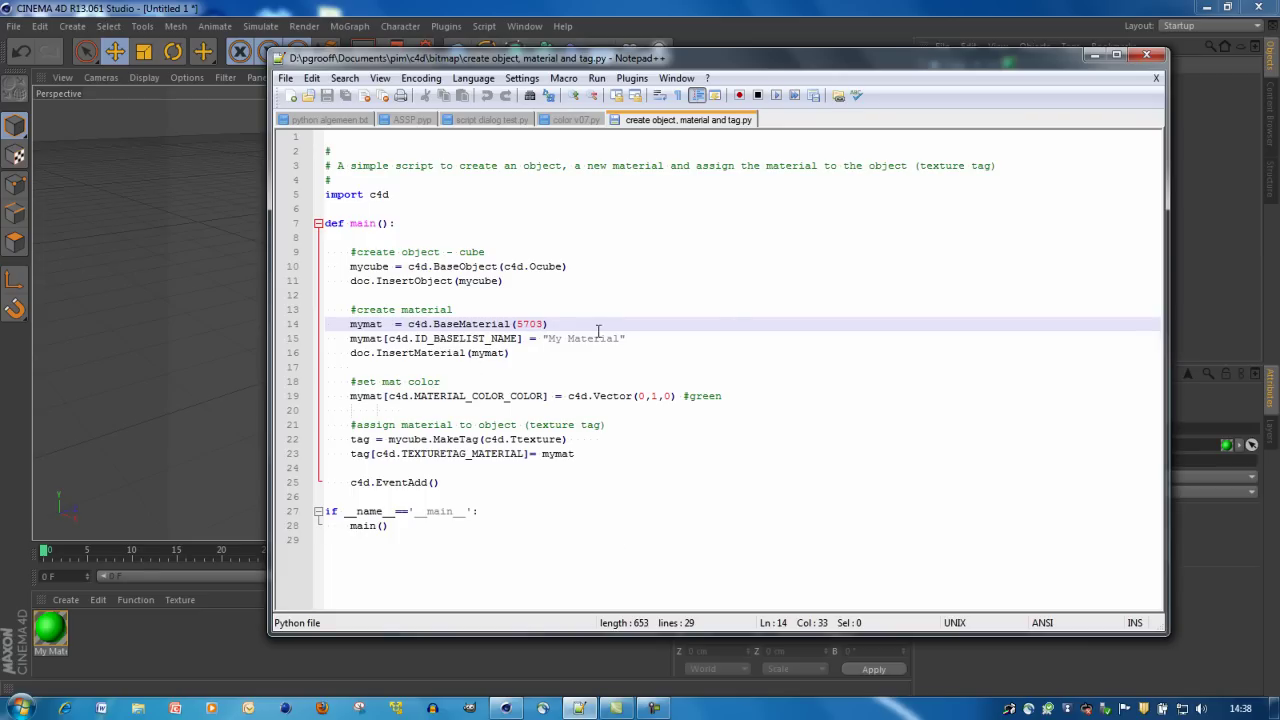
mouse_move(1016, 67)
mouse_down()
mouse_move(898, 63)
mouse_move(918, 59)
mouse_up()
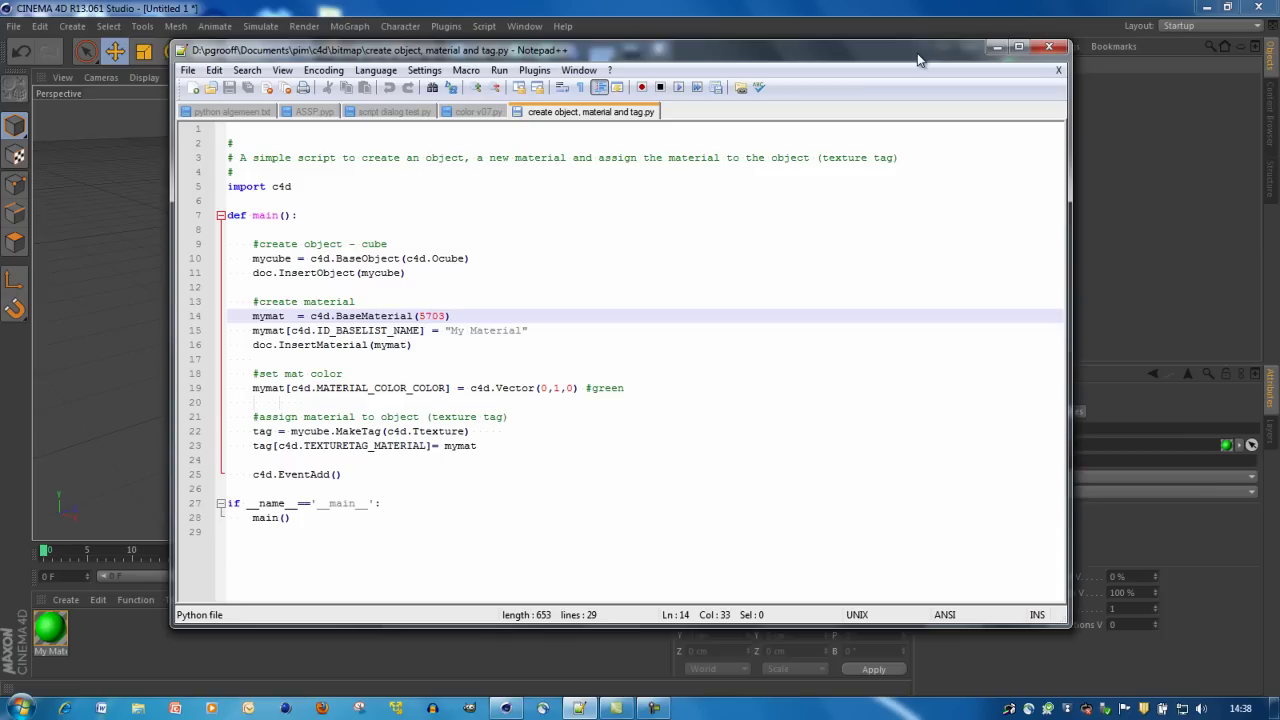
double_click(50, 630)
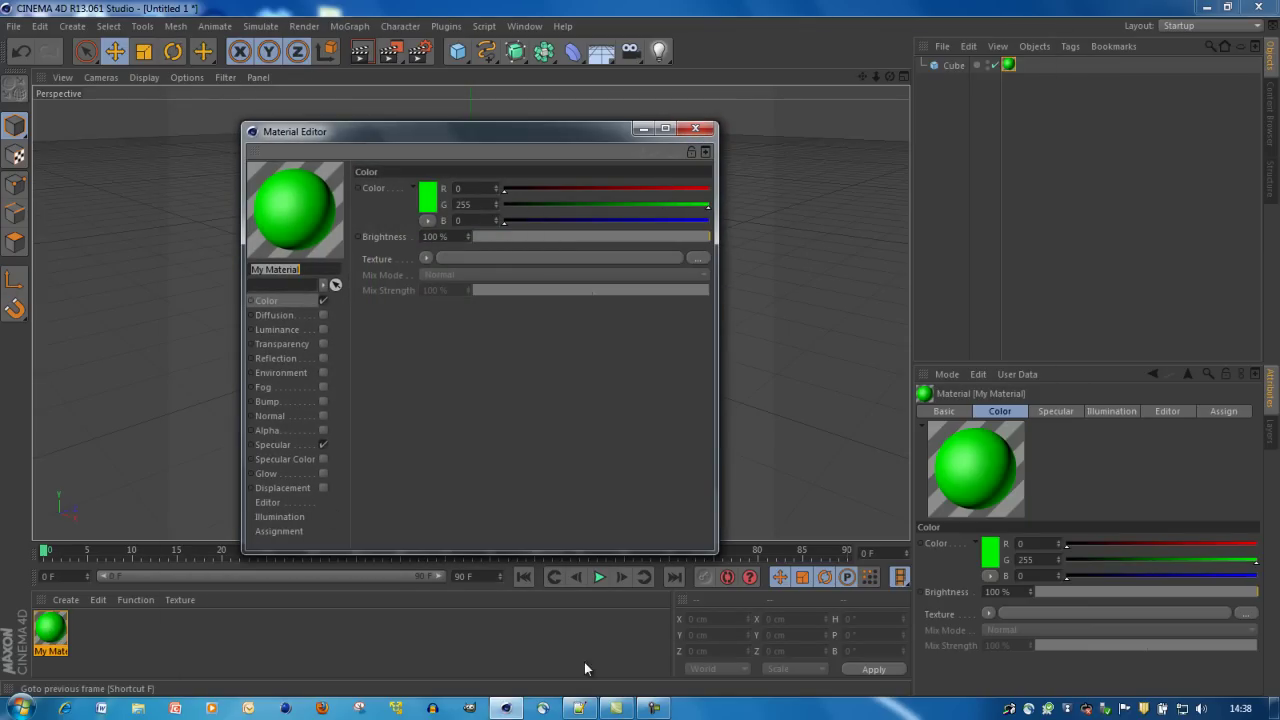
- Bring the Notepad++ script back in front of Cinema 4D for further review
click(578, 708)
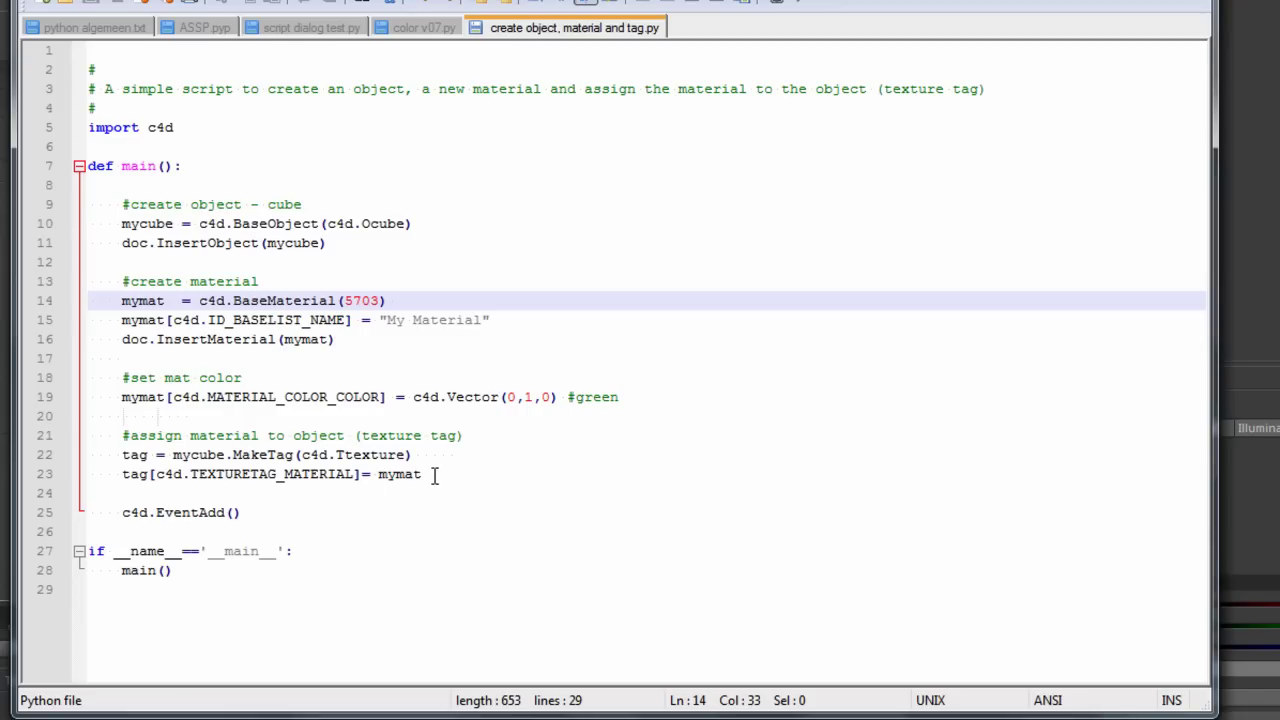
mouse_move(435, 475)
mouse_down()
mouse_move(249, 416)
mouse_move(90, 205)
mouse_up()
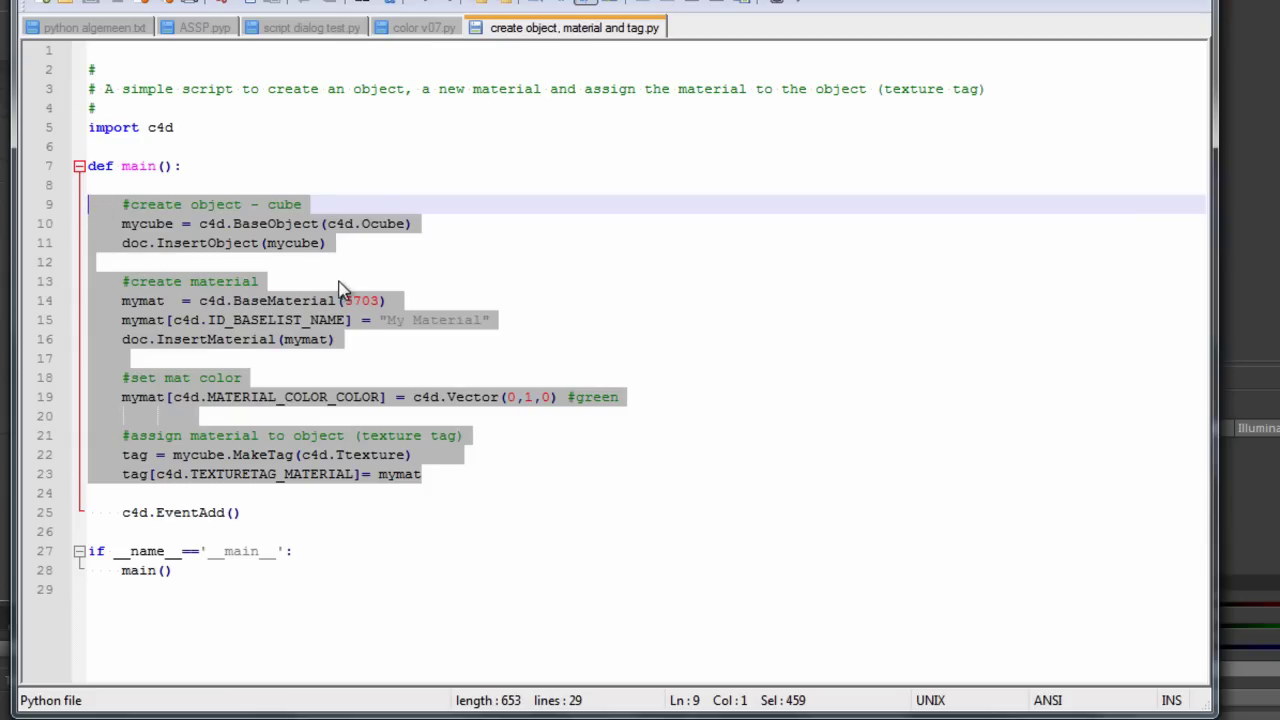
click(266, 224)
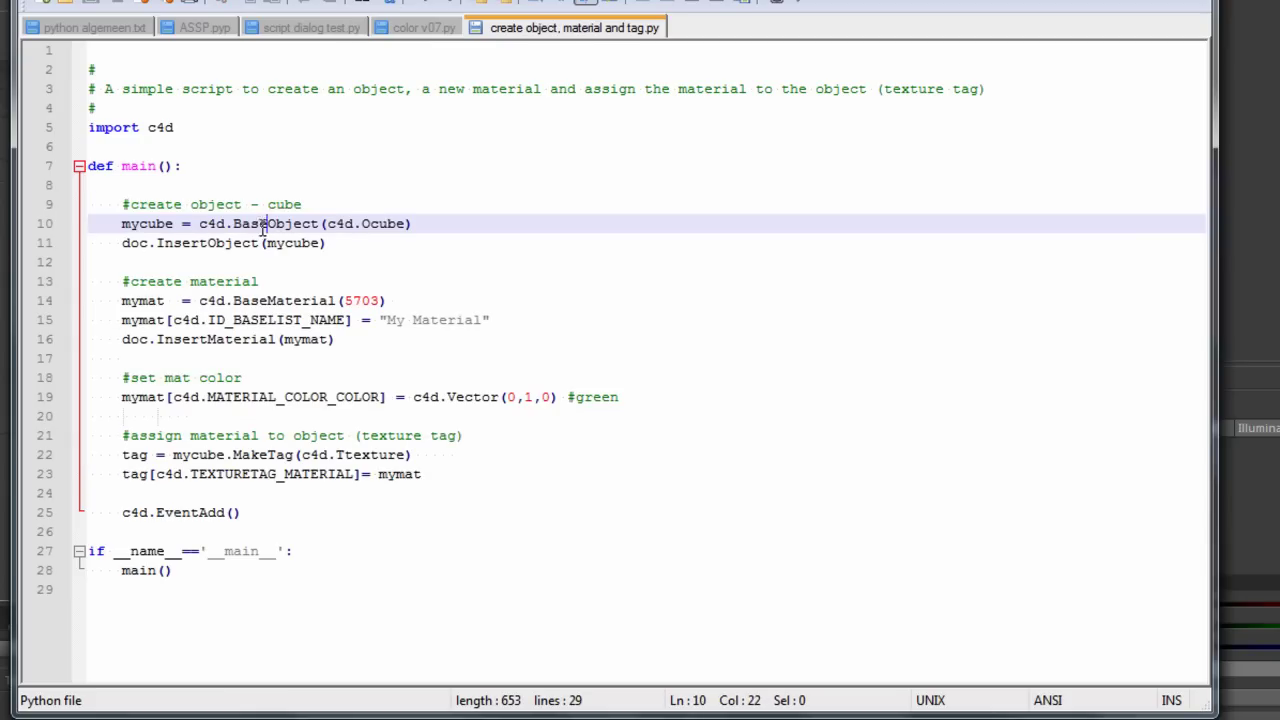